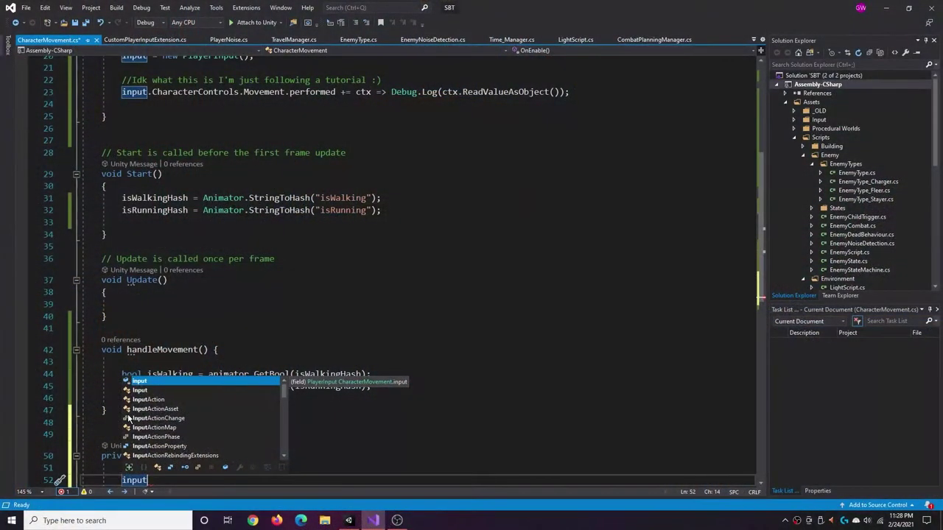
Enable input.CharacterControls inside OnEnable and add a private OnDisable method that calls input.CharacterControls.Disable()
type(".CharacterControls.Enable();")
left_click(101, 479)
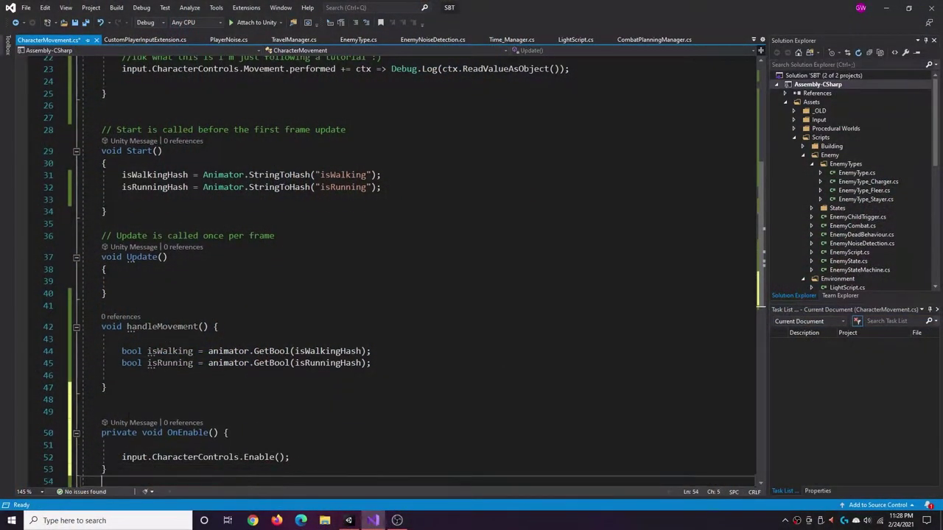
key("Return")
type("private void OnDisable() {")
key("Return")
key("Return")
type("input.ch")
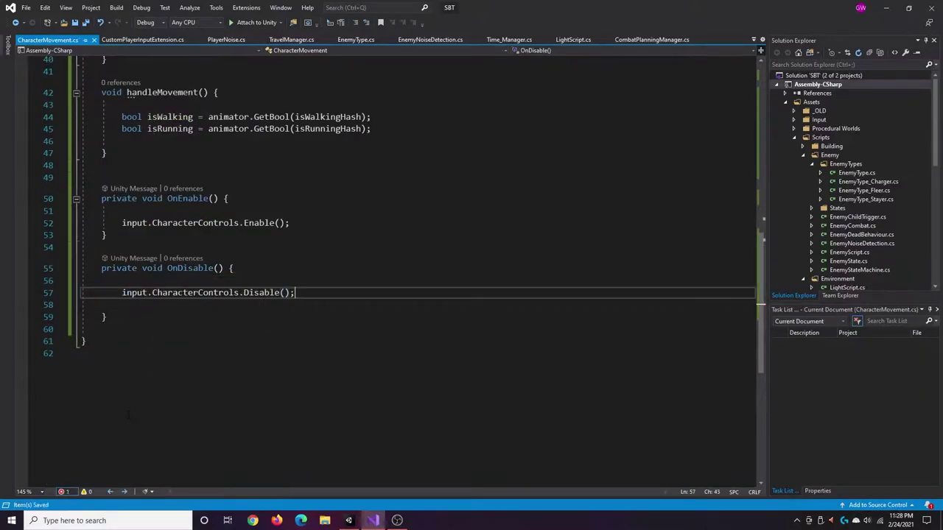
Switch to Unity and run the scene to test the movement input logging
left_click(349, 521)
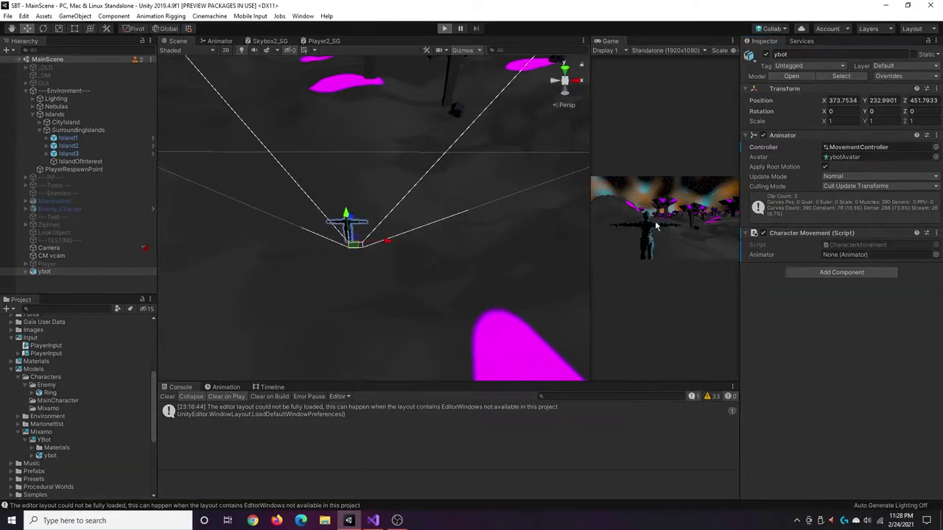
key("ctrl+p")
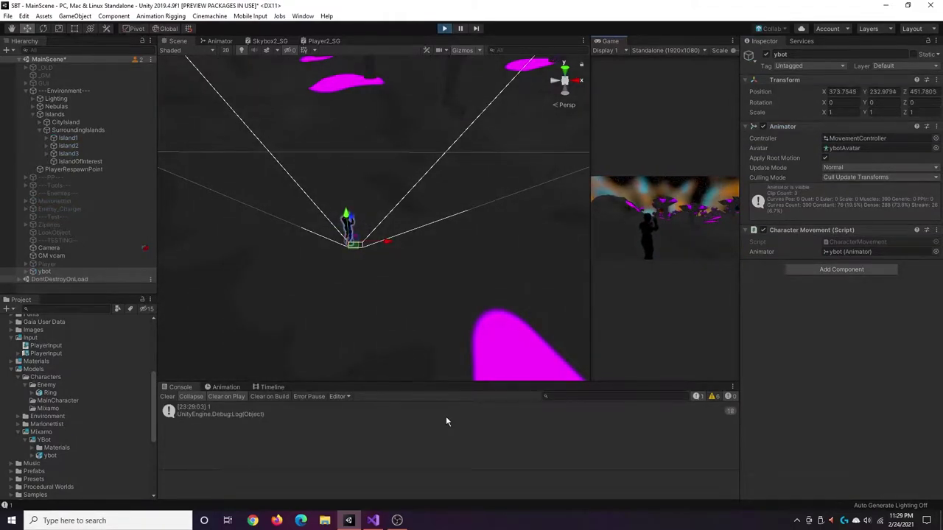
Back in Visual Studio, declare the fields Vector2 currentMovement, bool movementPressed and bool runPressed below the PlayerInput field
key("alt+Tab")
scroll(252, 294, "up", 12)
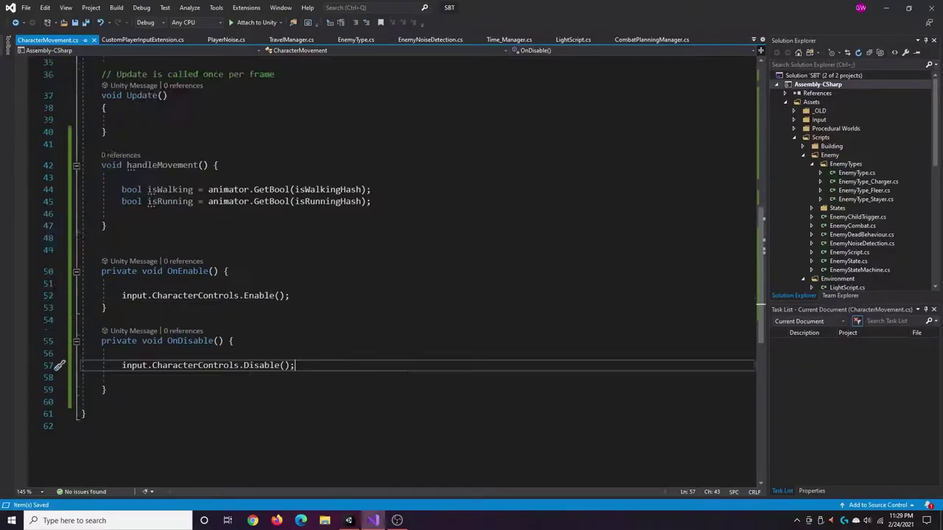
left_click(141, 175)
key("Return")
type("Vector2 currentMovem")
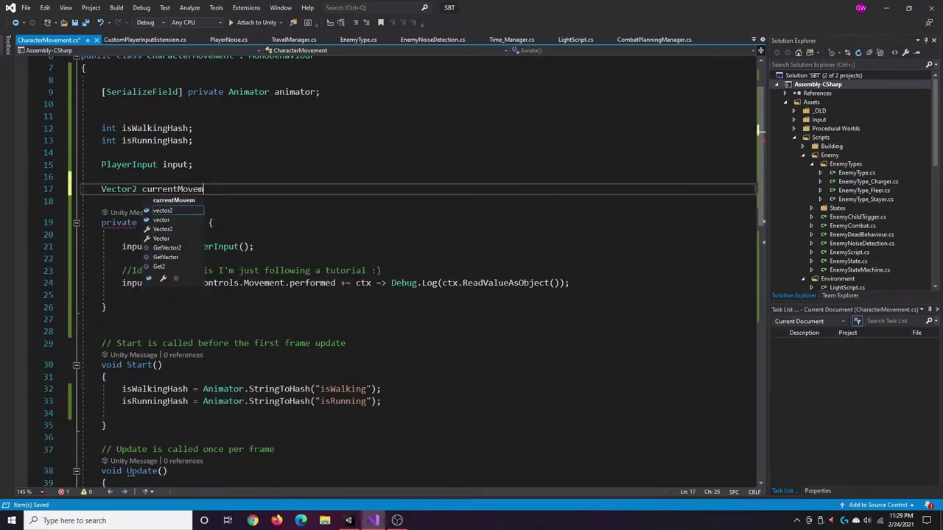
type("ent;")
key("Return")
type("bool movementPressed;")
key("Return")
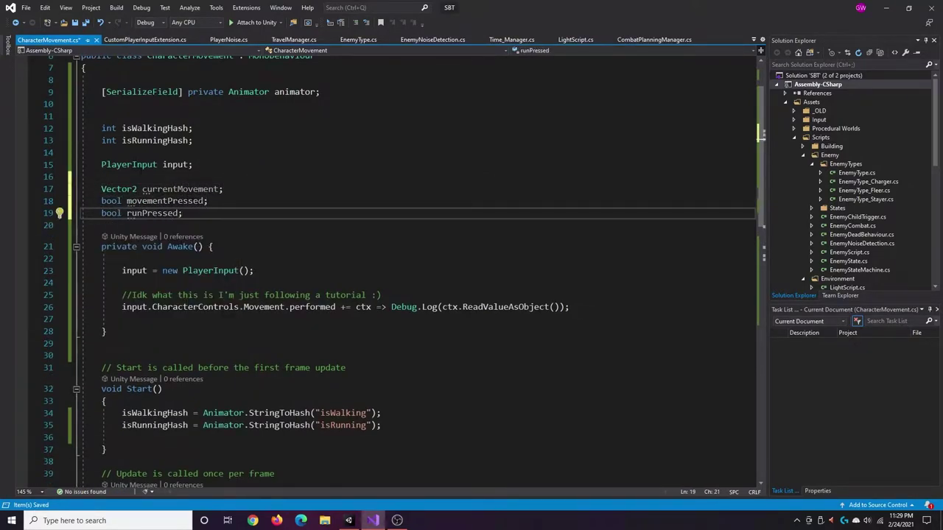
Replace the Debug.Log call in the Movement performed callback with currentMovement = ctx.ReadValueAsButton()
left_click_drag(392, 307, 565, 308)
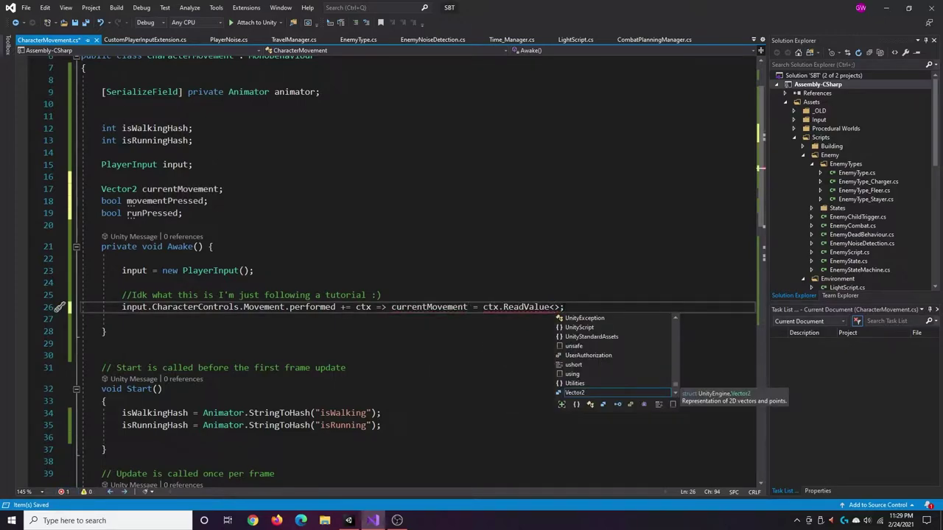
type("Boo")
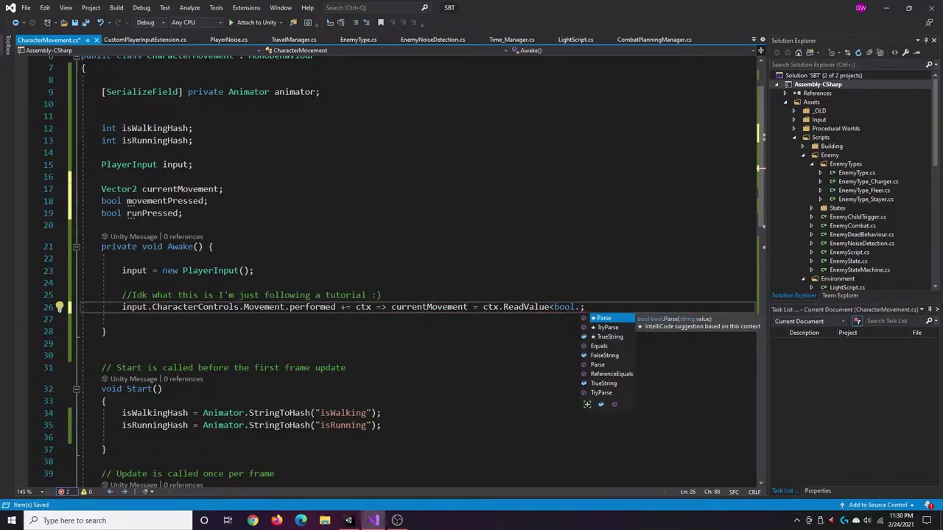
key("BackSpace")
key("BackSpace")
key("BackSpace")
key("BackSpace")
key("BackSpace")
key("BackSpace")
key("BackSpace")
key("BackSpace")
key("BackSpace")
key("BackSpace")
key("BackSpace")
key("BackSpace")
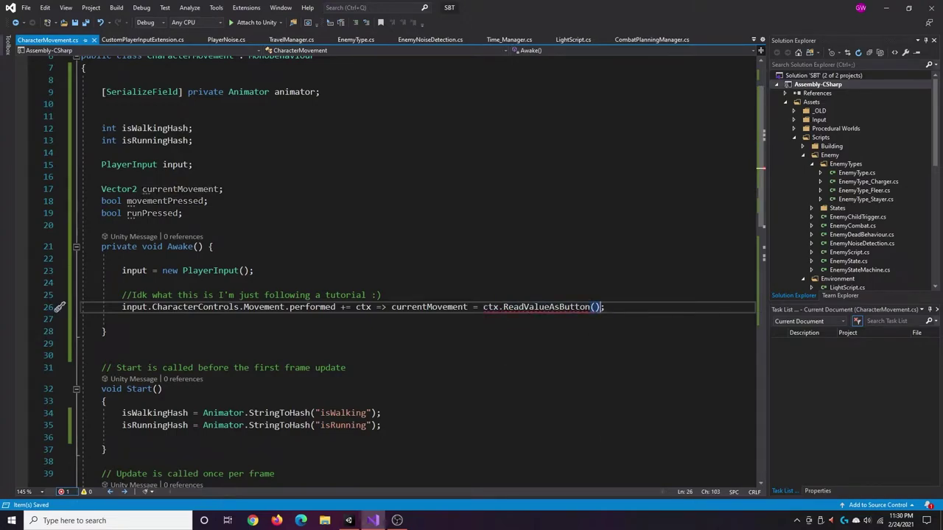
Switch to Unity and open the PlayerInput asset in the Input folder
left_click_drag(137, 189, 102, 189)
mouse_move(531, 307)
key("alt+Tab")
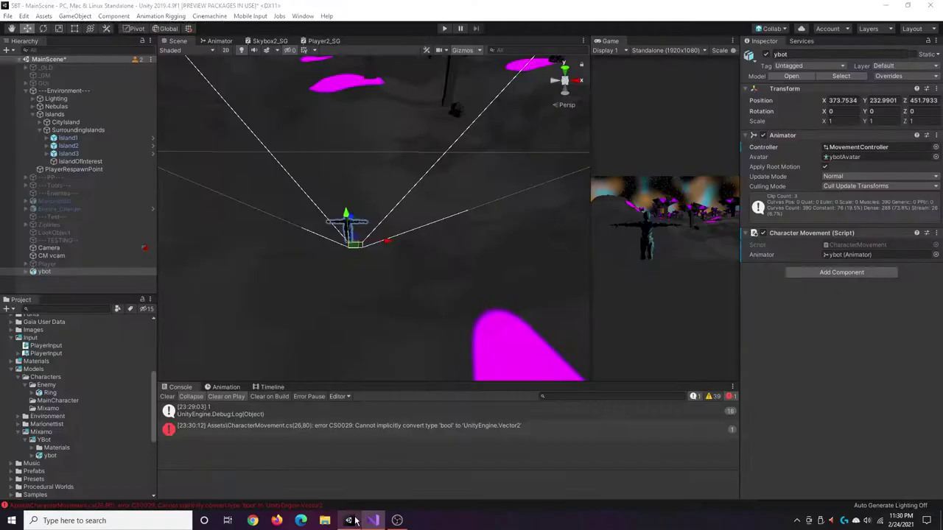
double_click(46, 354)
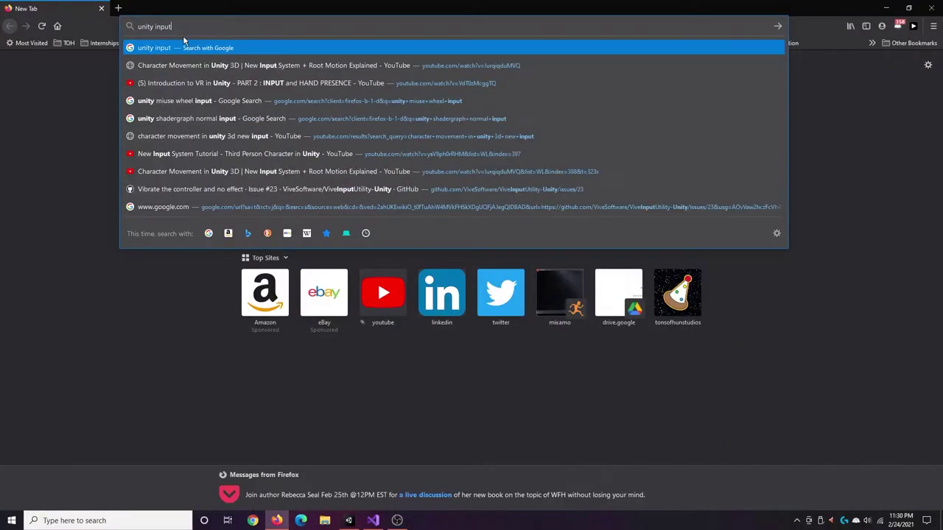
Search the web in Firefox for "unity input system WSAD" and open two of the results in new tabs
type("system WASD")
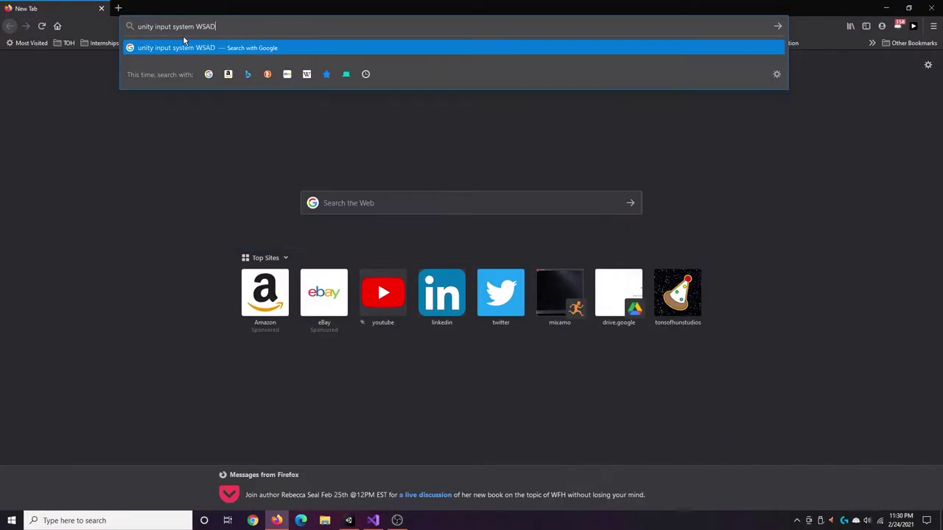
key("Return")
middle_click(162, 185)
middle_click(177, 260)
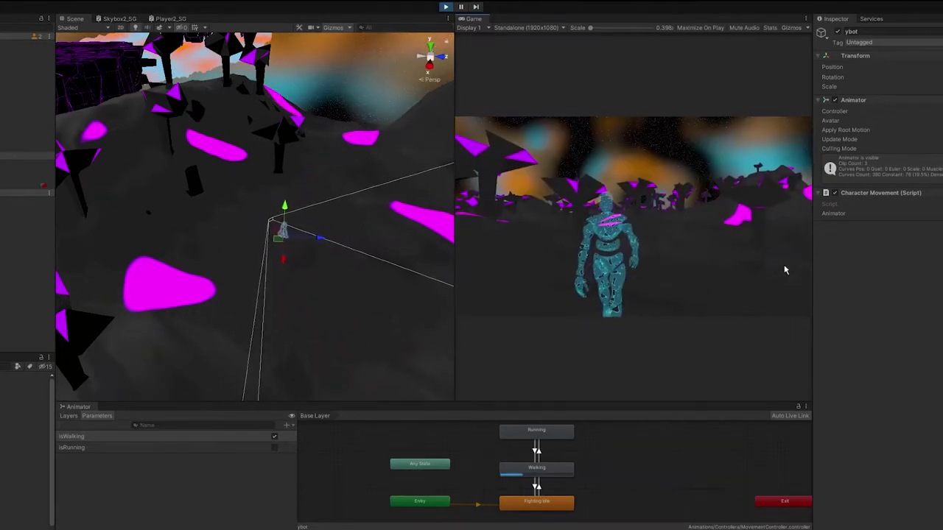
Play-test the ybot character in Unity by walking it forward and turning it sideways
key("d")
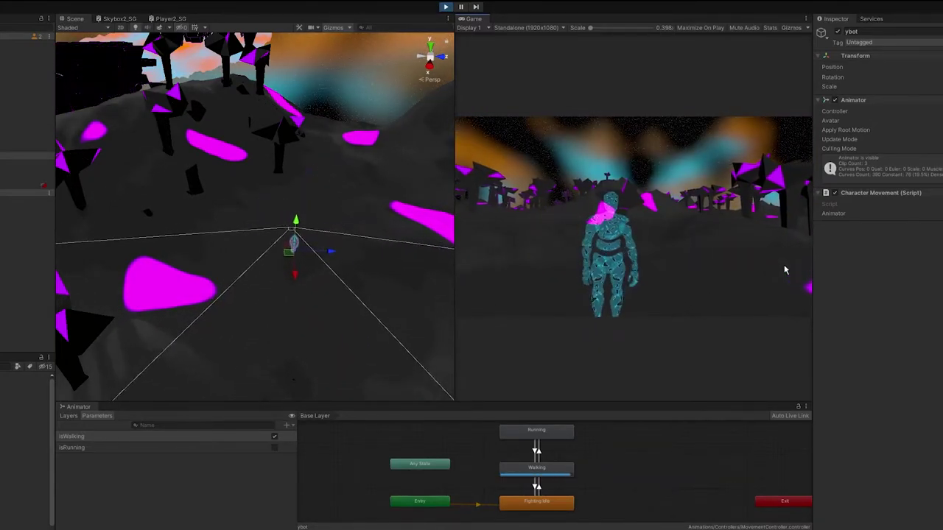
key("d")
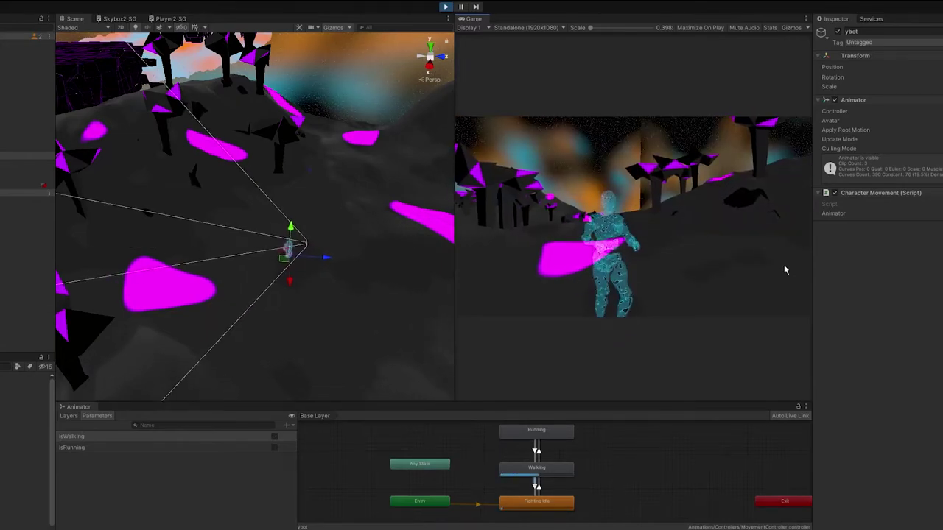
key("w")
key("w")
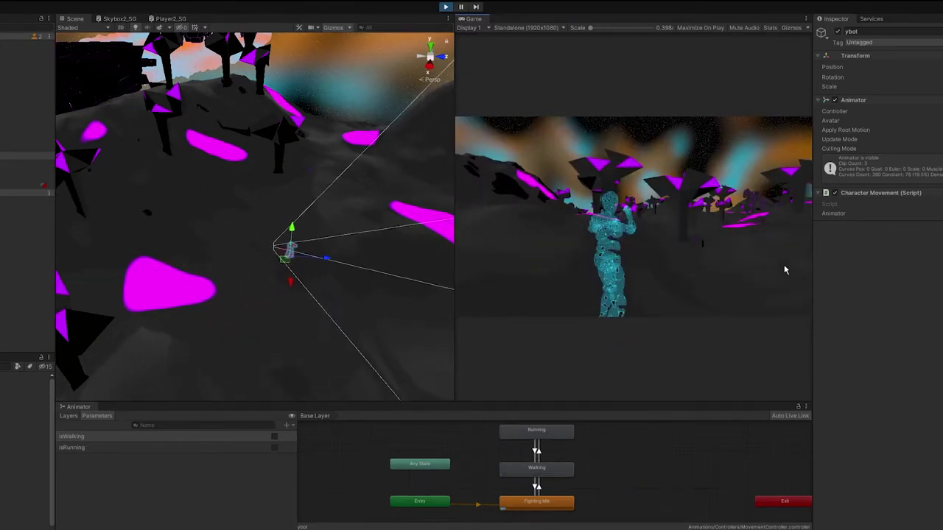
key("w")
key("d")
key("shift")
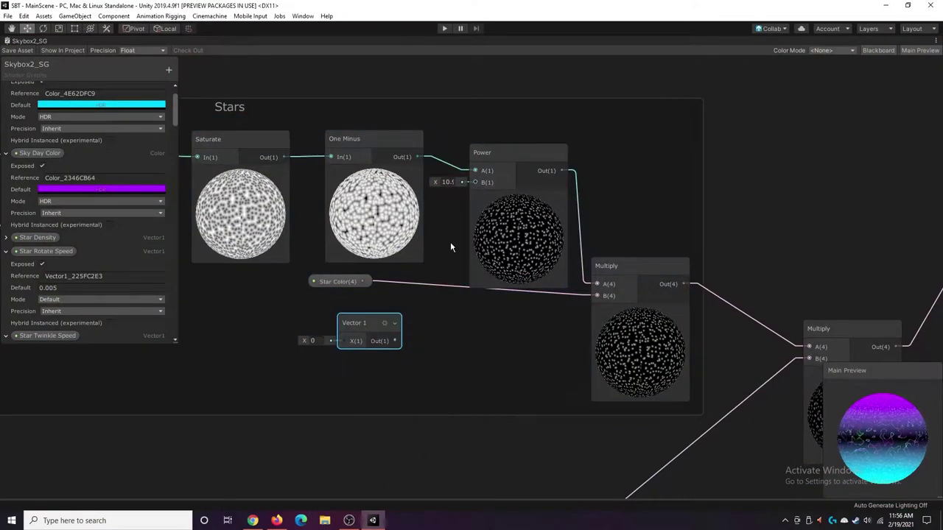
Connect the Vector 1 node, set to 10, to the Stars group's Power node B input and convert it to a property
left_click_drag(394, 341, 475, 183)
left_click(314, 341)
type("10")
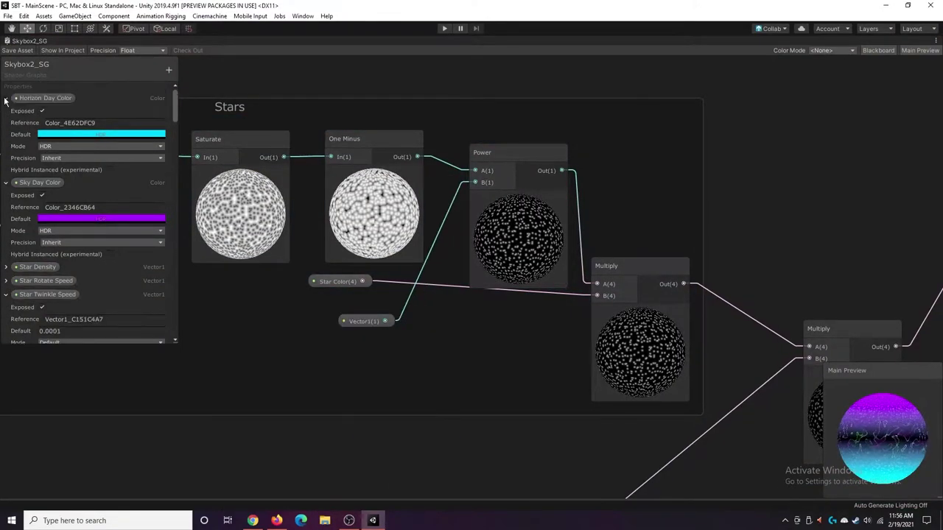
Collapse the expanded properties in the Skybox2_SG blackboard, from Horizon Day Color down to the nebula settings
left_click(6, 139)
left_click(6, 180)
left_click(6, 209)
left_click(5, 221)
left_click(6, 236)
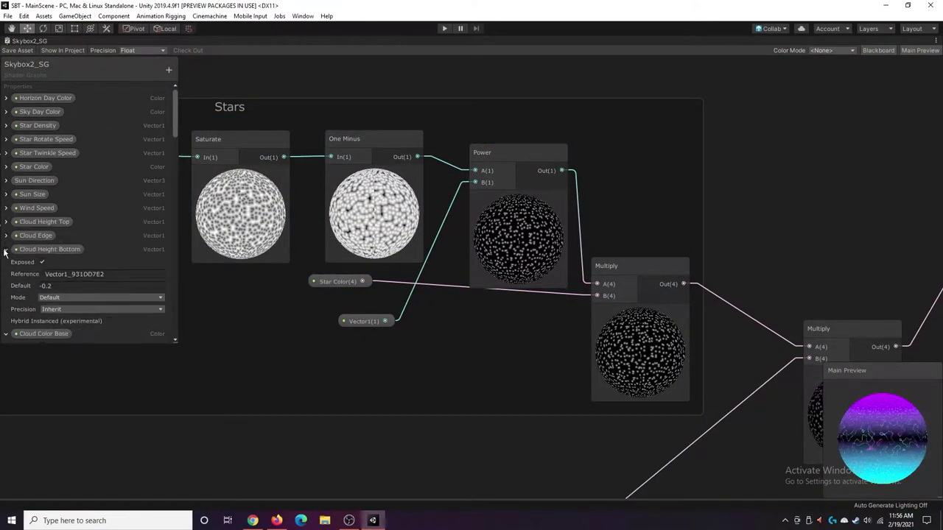
left_click(6, 249)
scroll(6, 289, "down", 1)
left_click(6, 276)
scroll(6, 276, "down", 1)
left_click(5, 273)
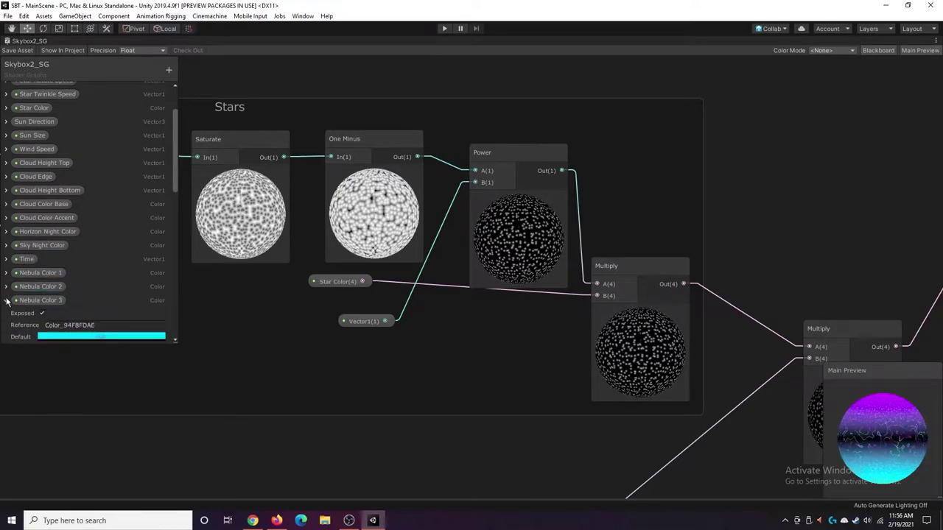
left_click(6, 301)
left_click(6, 298)
left_click(5, 297)
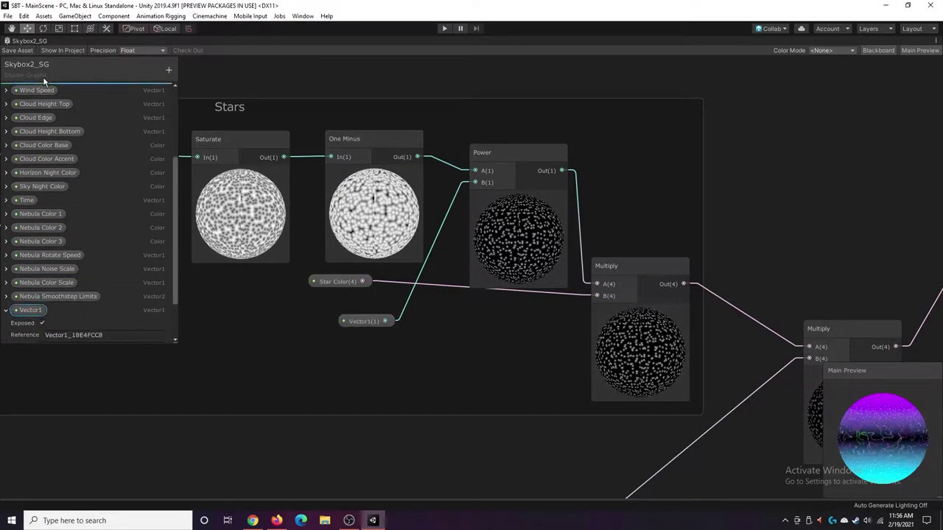
Move the Vector1 property below Star Color, rename it Star Strength, and save the Skybox2_SG graph
left_click_drag(42, 77, 31, 184)
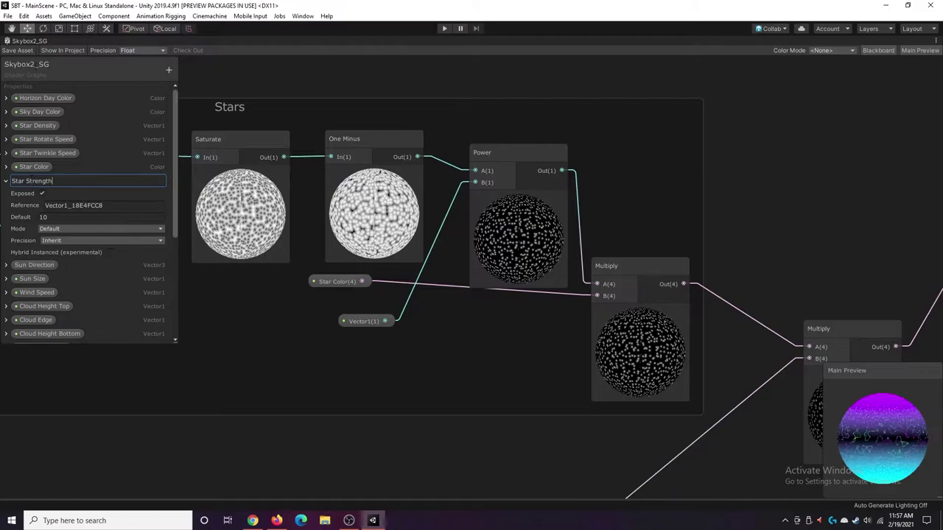
left_click(18, 50)
right_click(58, 41)
left_click(81, 48)
Set the Skybox2_M material's Star Strength to 32.62 and its Star Density to 322
scroll(41, 428, "up", 3)
left_click(45, 358)
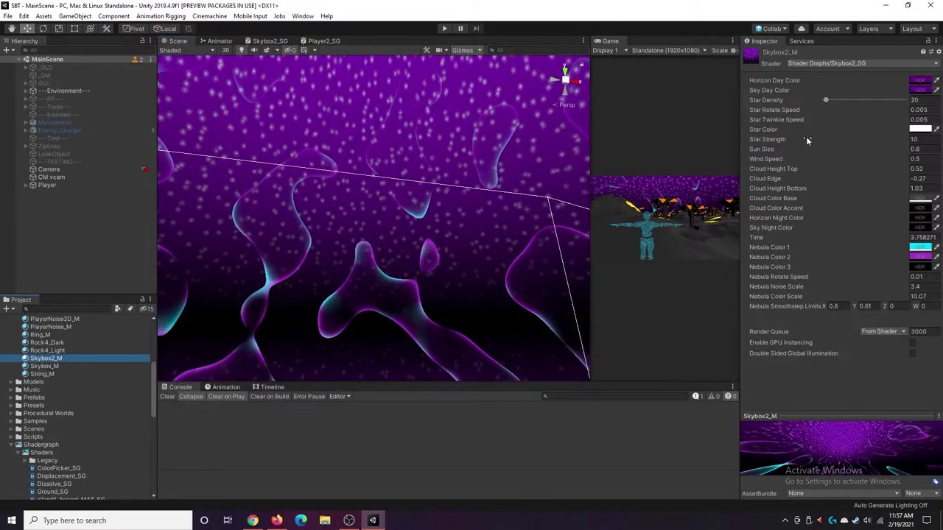
left_click_drag(784, 140, 344, 173)
left_click_drag(826, 100, 882, 100)
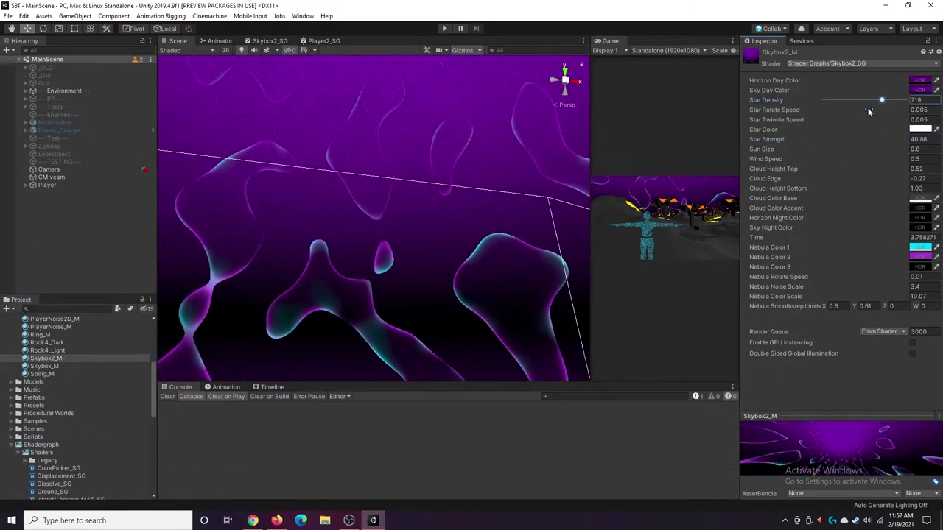
left_click_drag(774, 140, 934, 152)
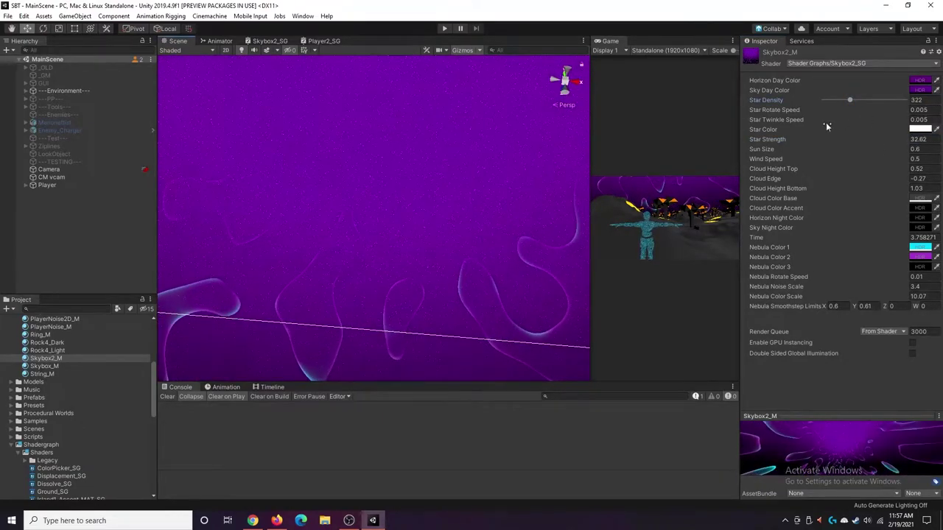
Set the material's Star Twinkle Speed and Star Rotate Speed to 0
left_click(790, 121)
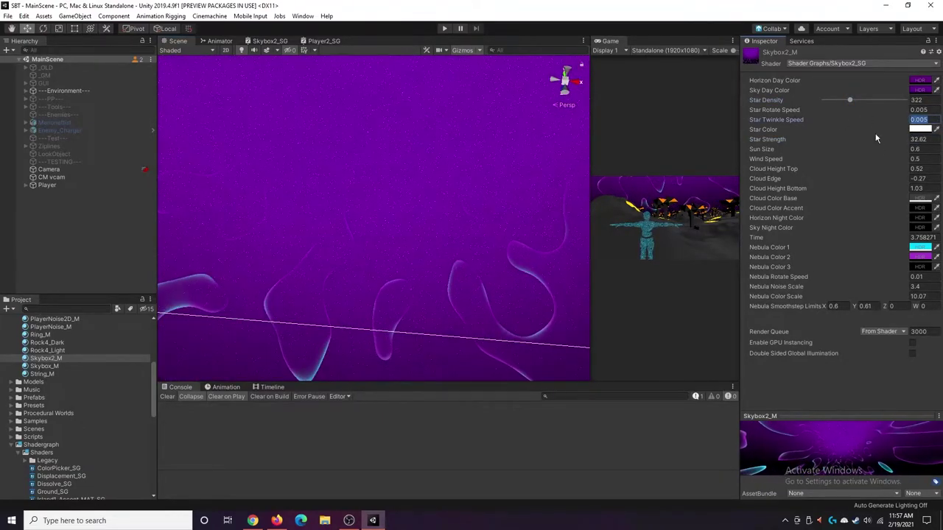
type("0")
right_click_drag(480, 205, 493, 209)
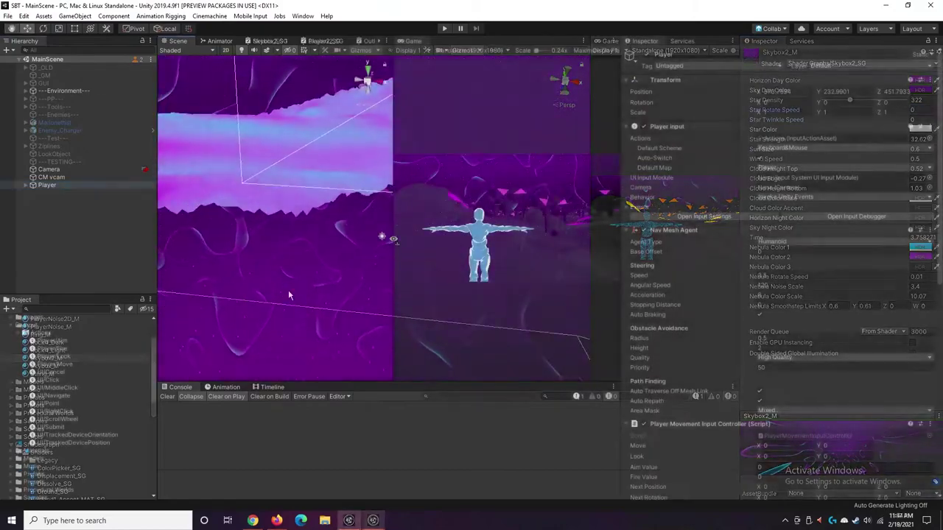
Select Skybox2_M in the Materials folder and inspect its Nebula Color 2
left_click(13, 363)
left_click(45, 472)
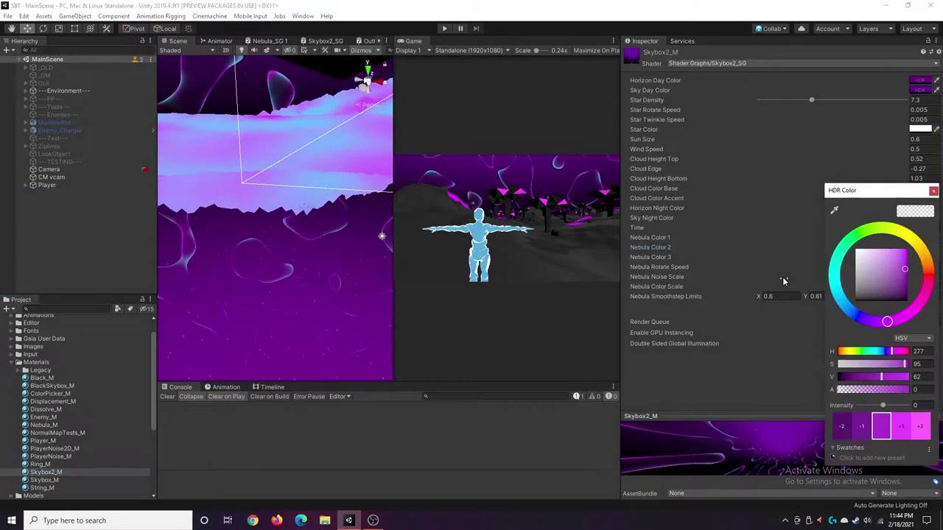
left_click(933, 191)
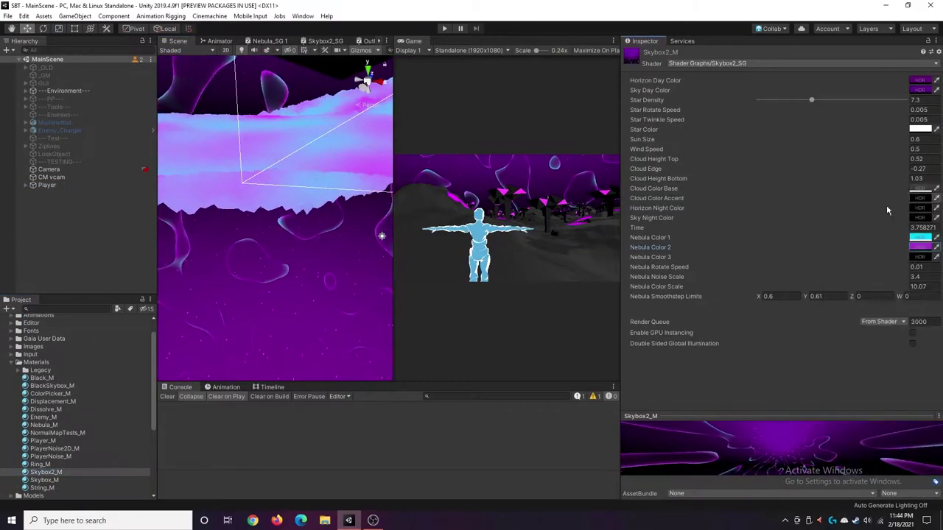
Try an orange Horizon Day Color on the Skybox2_M material and undo the change
left_click(920, 81)
left_click_drag(886, 321, 922, 285)
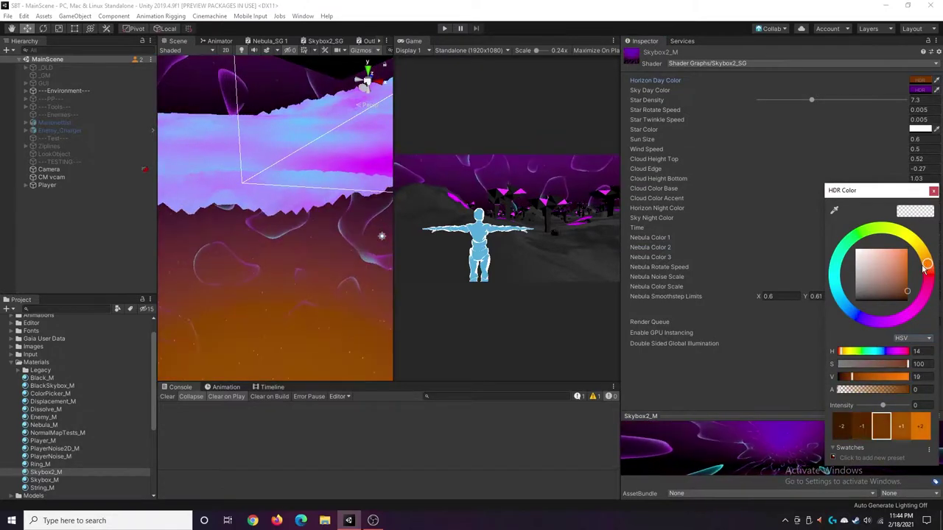
left_click(933, 191)
key("ctrl+z")
Try a different hue for the Sky Day Color on the Skybox2_M material and undo the change
left_click(920, 89)
left_click_drag(887, 322, 918, 252)
key("ctrl+z")
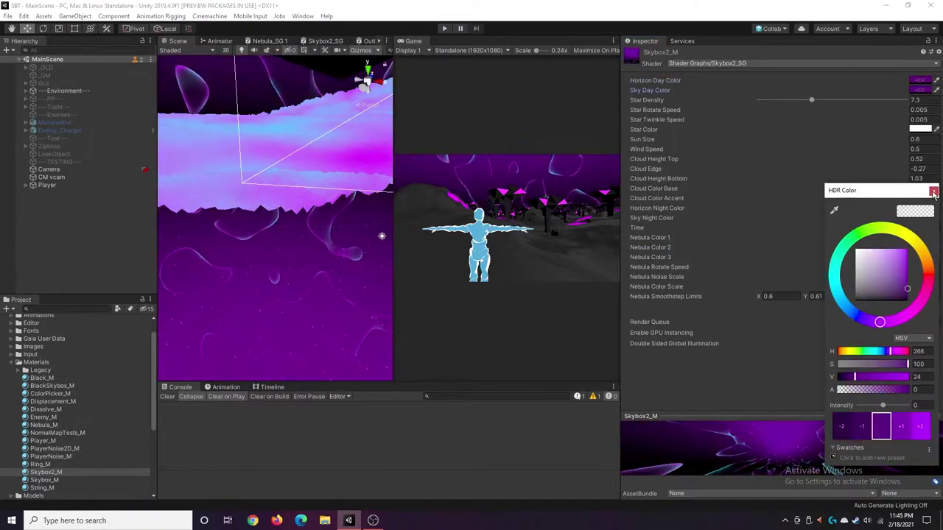
left_click(934, 191)
Duplicate the Player_M material and name the copy Player2_M
double_click(47, 185)
scroll(229, 254, "down", 5)
left_click(45, 442)
right_click(46, 442)
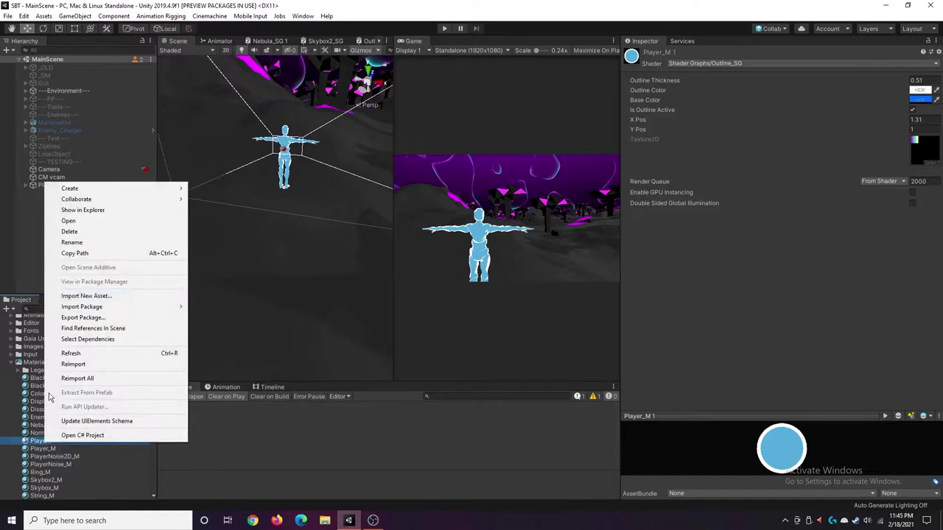
key("ctrl+d")
Browse the Shaders folder under Shadergraph and select the PlayerNoise2D_SG shader
left_click(11, 364)
left_click(12, 433)
scroll(62, 461, "down", 5)
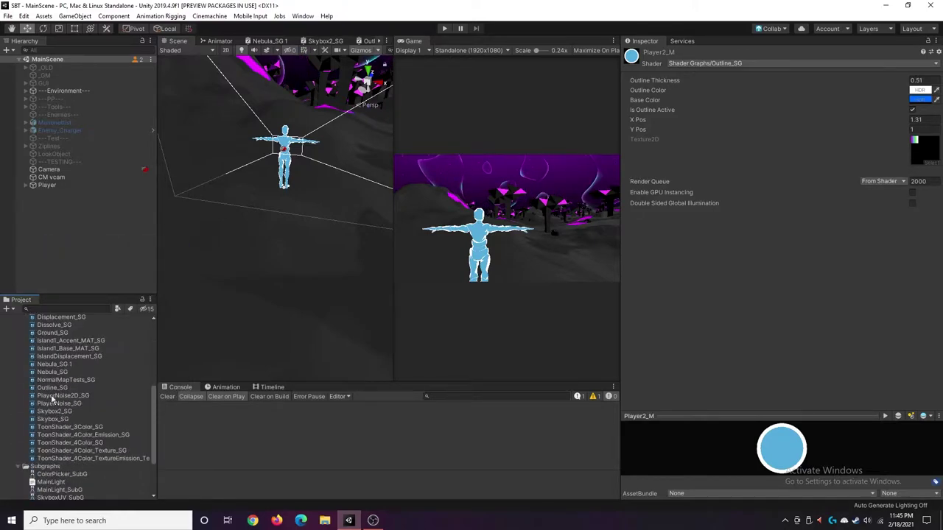
left_click(52, 394)
scroll(59, 395, "up", 1)
scroll(271, 233, "down", 5)
middle_click_drag(280, 234, 277, 279)
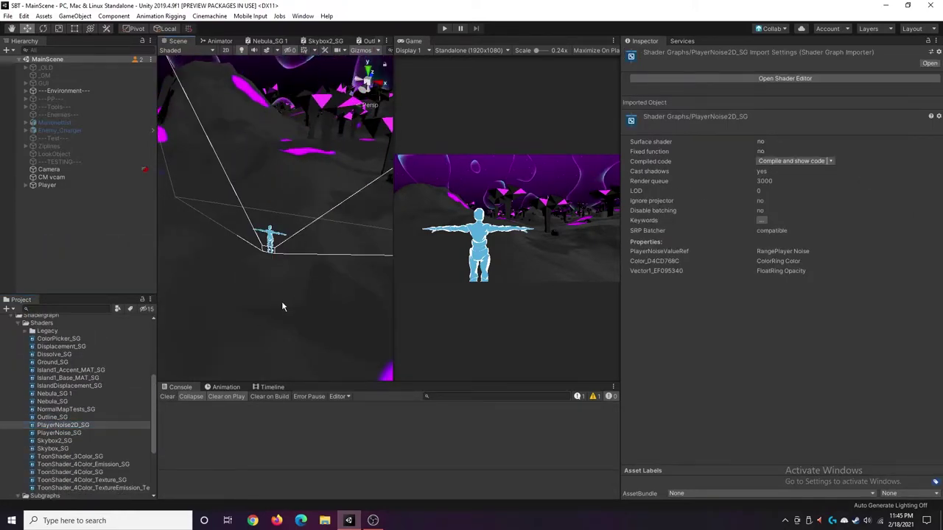
Duplicate the Outline_SG shader graph in the Shaders folder and name the copy Player2_SG
scroll(282, 307, "up", 5)
left_click(50, 418)
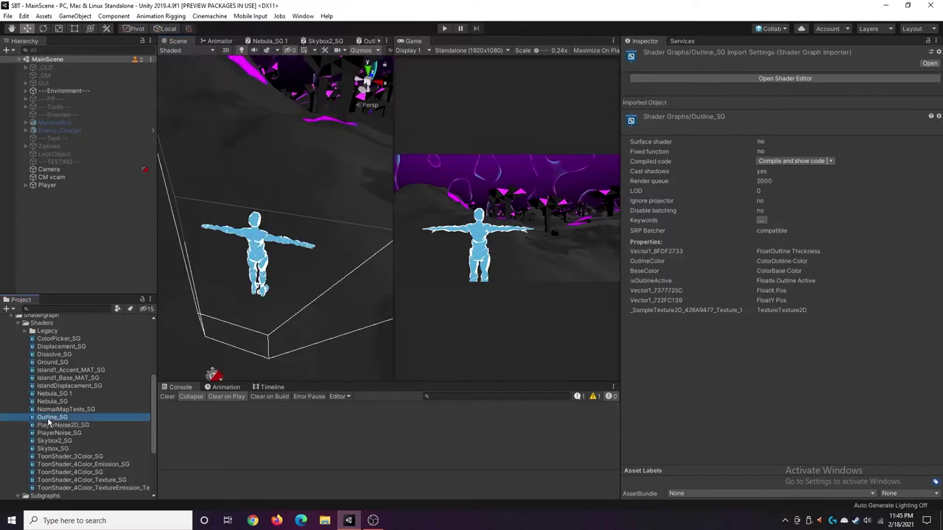
right_click(49, 420)
left_click(73, 212)
left_click_drag(57, 418, 20, 421)
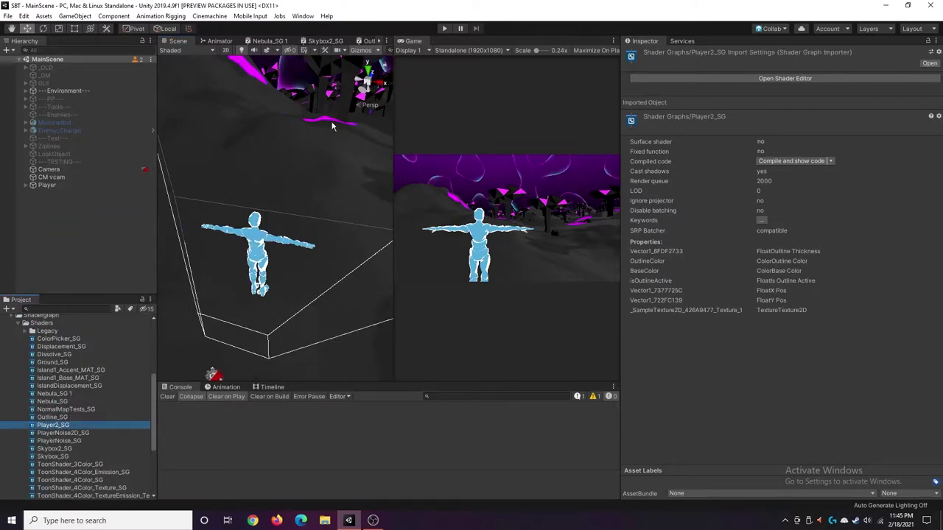
Open the Player2_SG shader graph, maximize its window and bring its nodes into view
left_click_drag(394, 133, 503, 133)
right_click(423, 39)
left_click(446, 45)
middle_click_drag(274, 275, 557, 319)
scroll(334, 298, "up", 2)
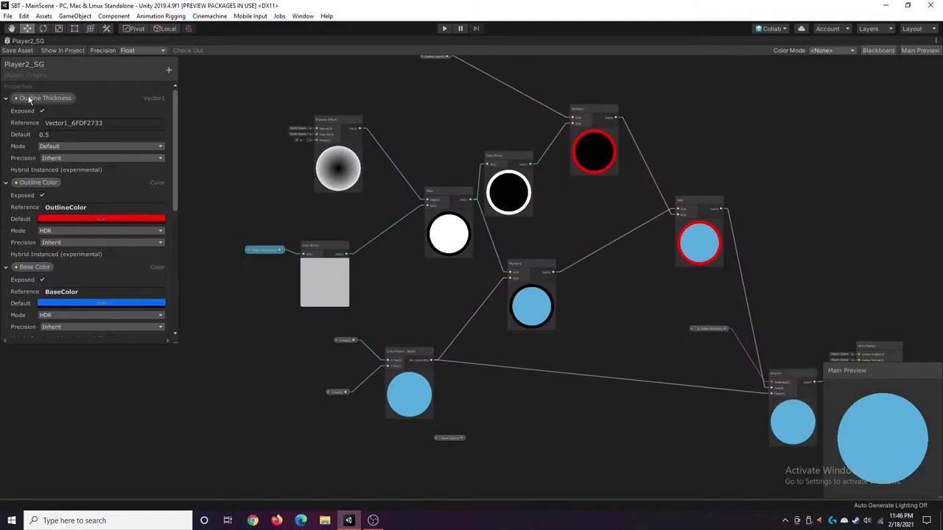
Delete every exposed property of the Player2_SG graph except Base Color
key("Delete")
left_click(38, 102)
key("Delete")
left_click(42, 184)
key("Delete")
left_click(28, 184)
key("Delete")
left_click(28, 184)
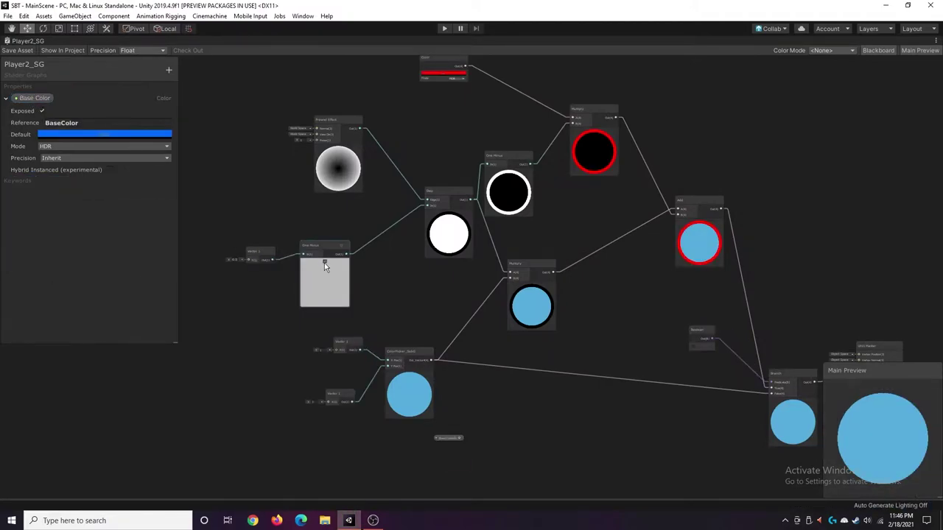
Delete all Player2_SG nodes except Base Color and the Unlit Master, and connect Base Color to the master's Color input
key("ctrl+z")
key("ctrl+z")
key("ctrl+z")
key("ctrl+z")
key("ctrl+z")
key("ctrl+z")
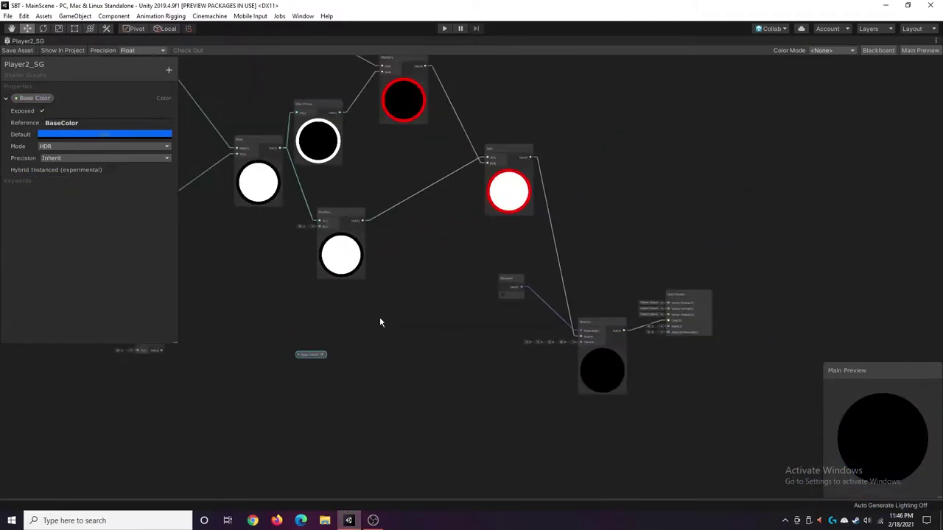
key("ctrl+z")
key("ctrl+z")
key("ctrl+z")
key("ctrl+z")
key("ctrl+z")
key("ctrl+z")
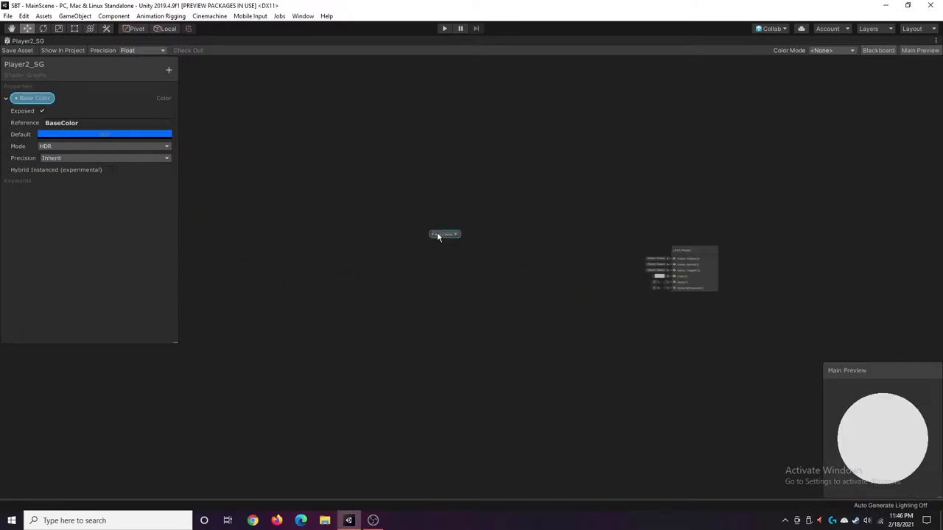
key("ctrl+z")
Save the Player2_SG changes and switch to the Skybox2_SG graph in a maximized view
right_click(436, 229)
left_click(454, 235)
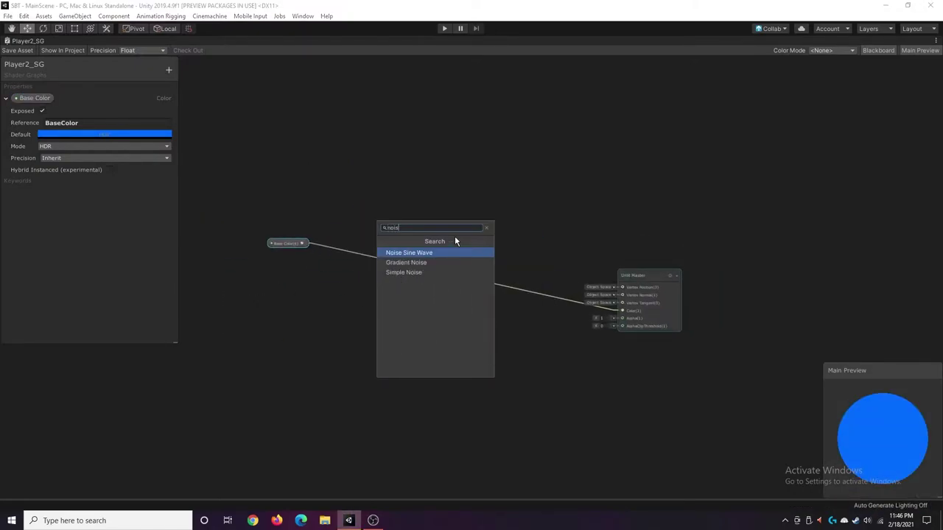
right_click(50, 42)
left_click(71, 51)
left_click(317, 42)
right_click(318, 42)
left_click(339, 48)
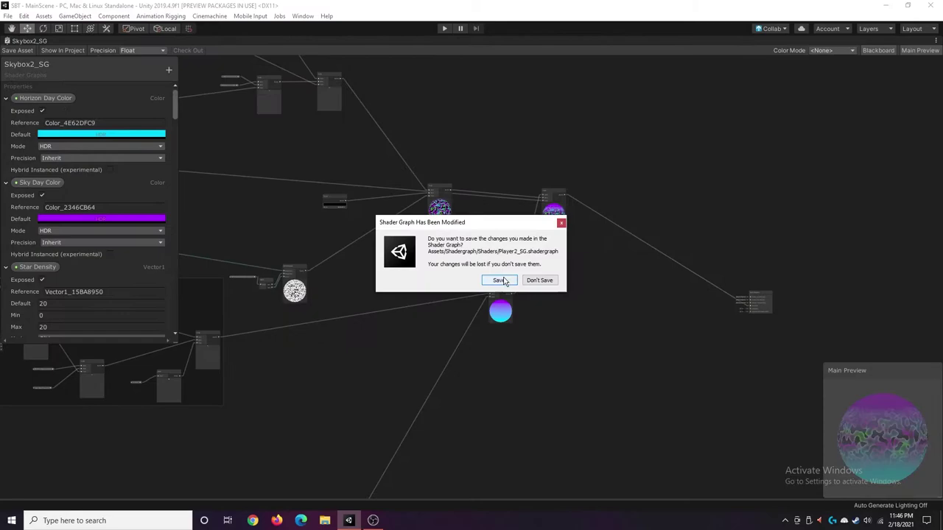
left_click(504, 280)
Locate the group of noise nodes in the upper branch of the Skybox2_SG graph and select them
scroll(439, 230, "down", 2)
scroll(254, 218, "up", 2)
middle_click_drag(253, 218, 565, 270)
scroll(608, 213, "up", 3)
middle_click_drag(608, 212, 399, 296)
scroll(242, 177, "down", 4)
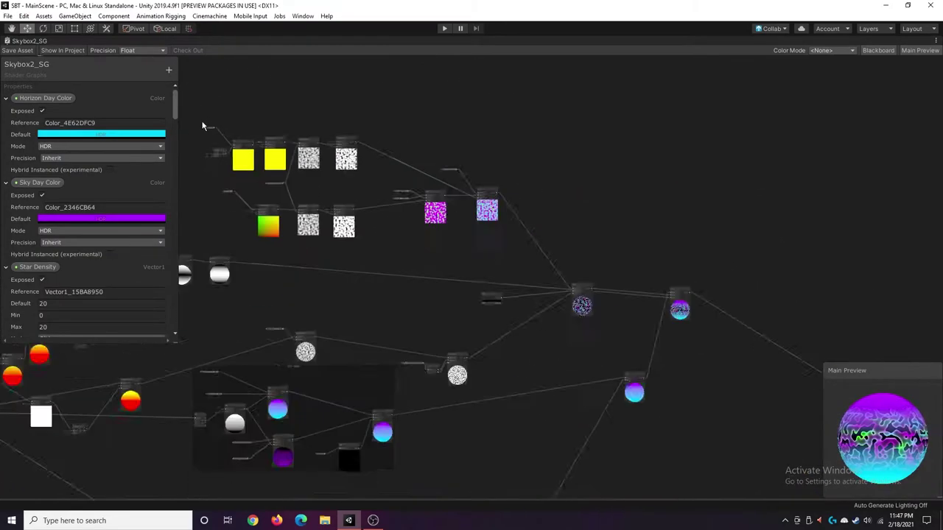
scroll(330, 323, "up", 3)
middle_click_drag(330, 324, 453, 336)
scroll(600, 222, "down", 3)
left_click_drag(310, 113, 634, 272)
Restore the Skybox2_SG window to normal size and return to the Player2_SG graph, maximized
right_click(64, 39)
left_click(90, 47)
left_click(420, 42)
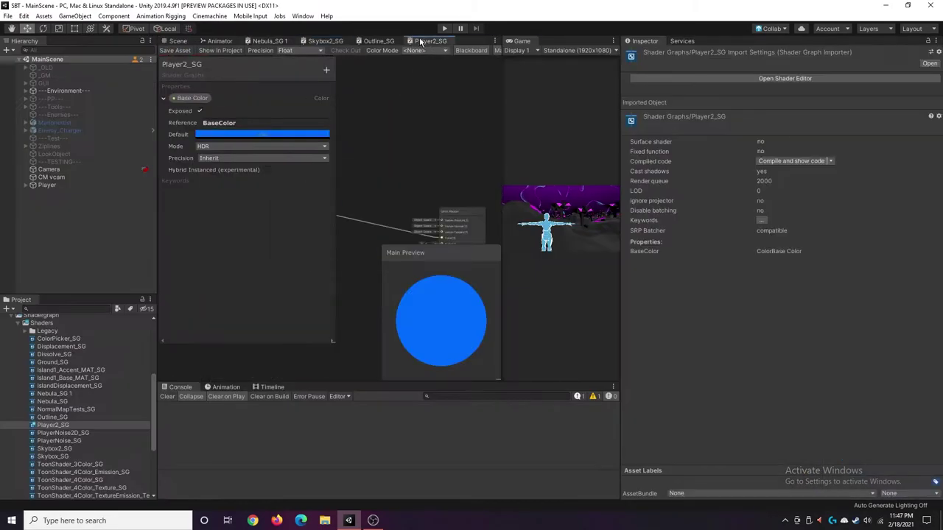
right_click(420, 42)
left_click(442, 49)
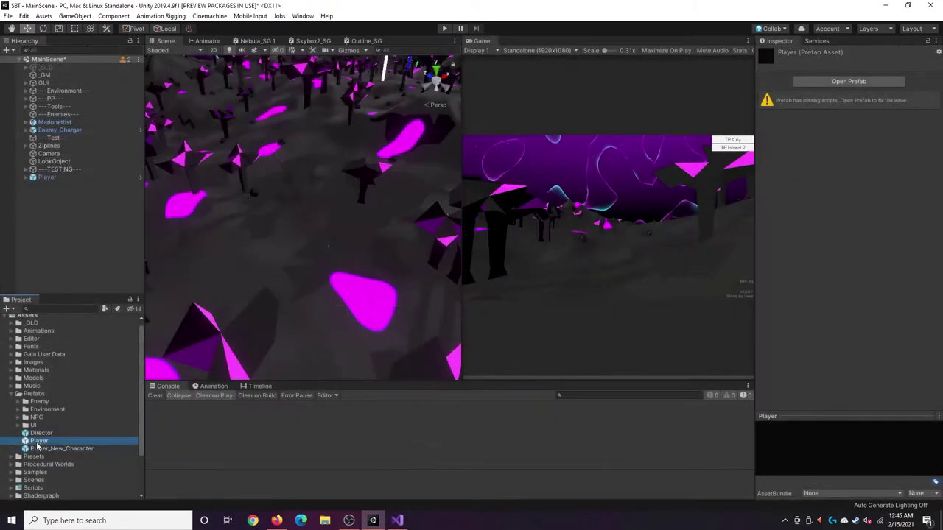
Delete the Player object from the MainScene hierarchy
left_click(25, 179)
key("Delete")
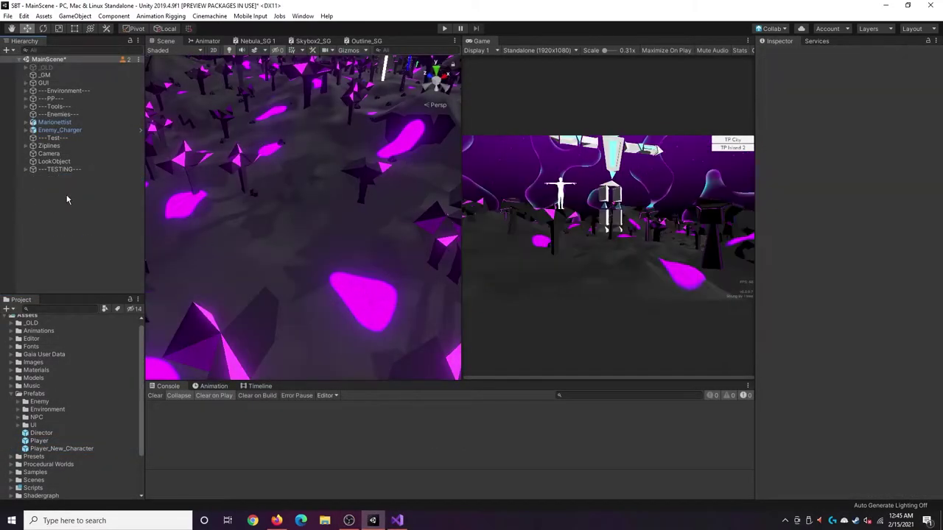
left_click(37, 154)
key("Delete")
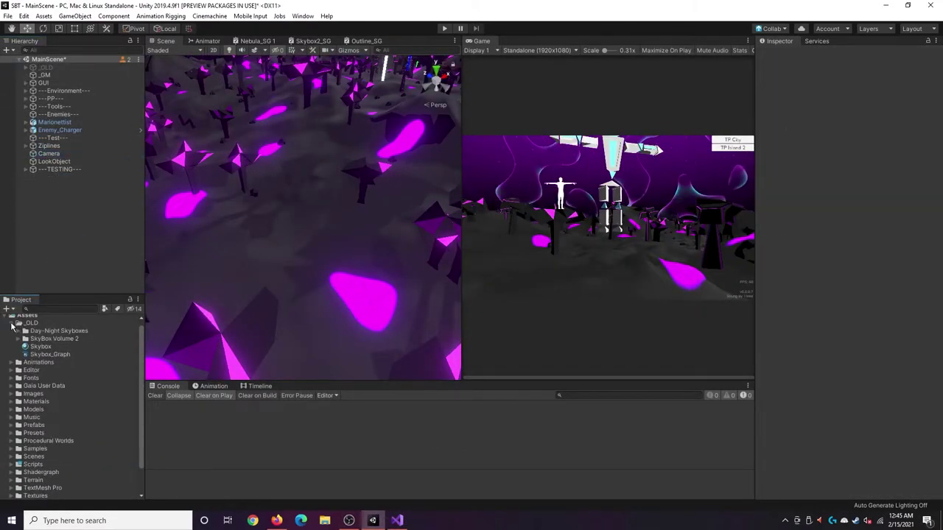
Delete the Mixamo folder, including its Character and Enemy subfolders, from the Animations assets
left_click(12, 324)
left_click(19, 331)
left_click(38, 363)
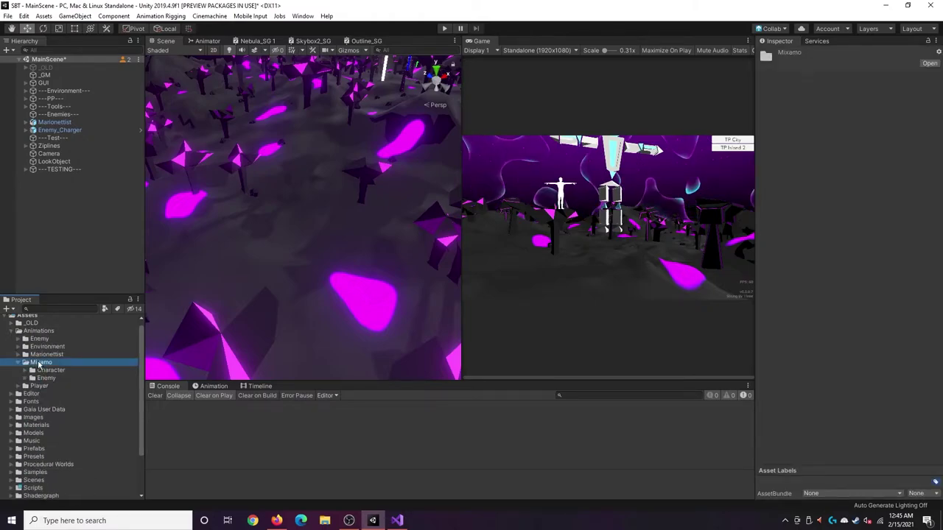
key("Delete")
key("Return")
Delete the MC_Autorig1, MC_Autorig2, MC_Autorig3 and V2 folders from Models > Characters > MainCharacter
left_click(12, 410)
scroll(21, 398, "down", 2)
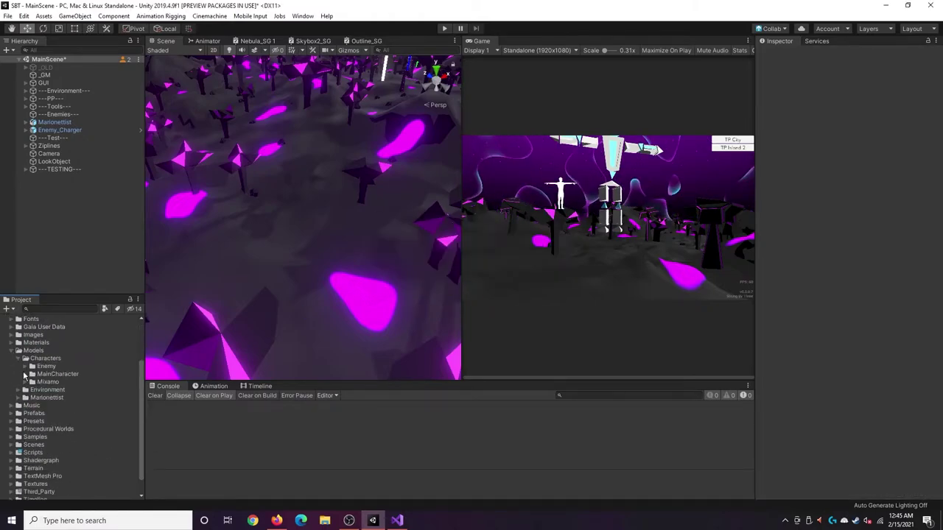
left_click(25, 375)
left_click(32, 406)
left_click(44, 406)
left_click(59, 382, "shift")
key("Delete")
left_click(498, 293)
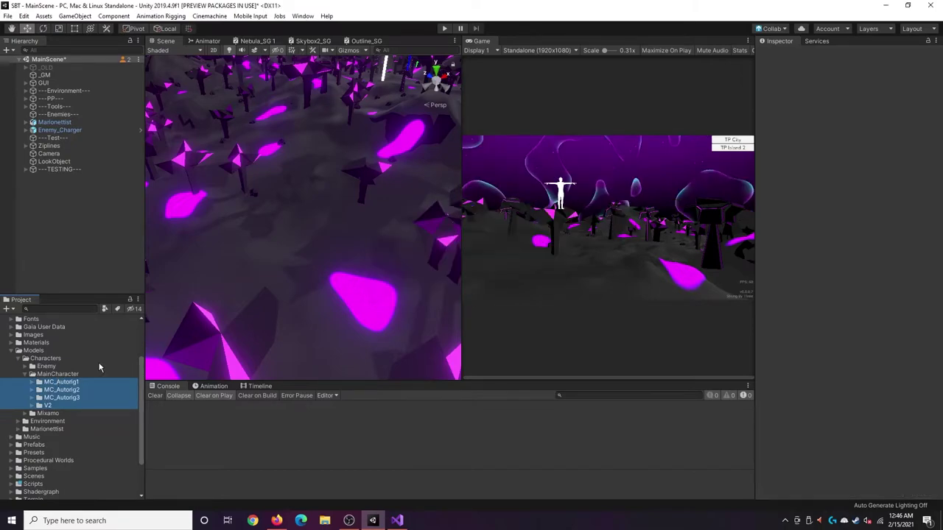
Delete all child objects under ---TESTING--- in the hierarchy, from Player_AnimationRig through Ch36_nonPBR
left_click(26, 169)
left_click(74, 194)
left_click(47, 178, "shift")
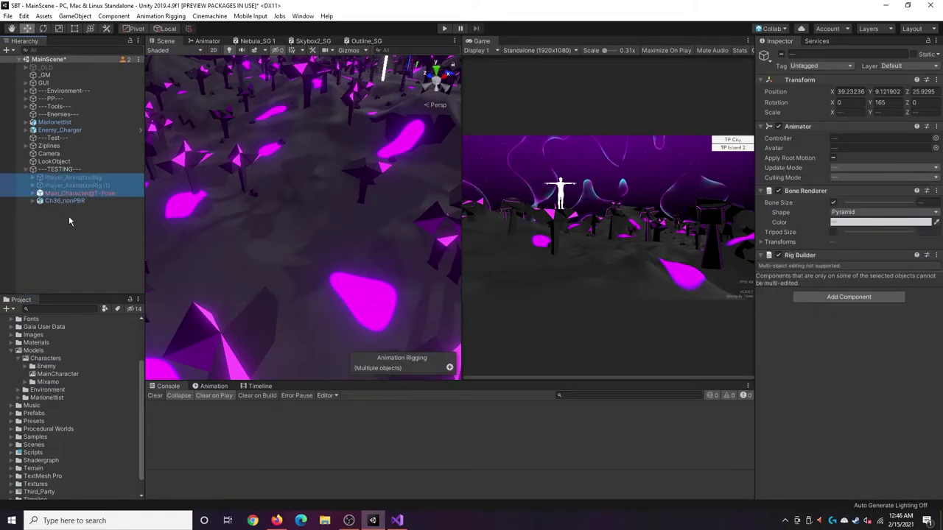
key("Delete")
key("Delete")
Delete all contents of the Mixamo folder under Models > Characters, from Ely through sporty_granny
left_click(29, 381)
left_click(25, 382)
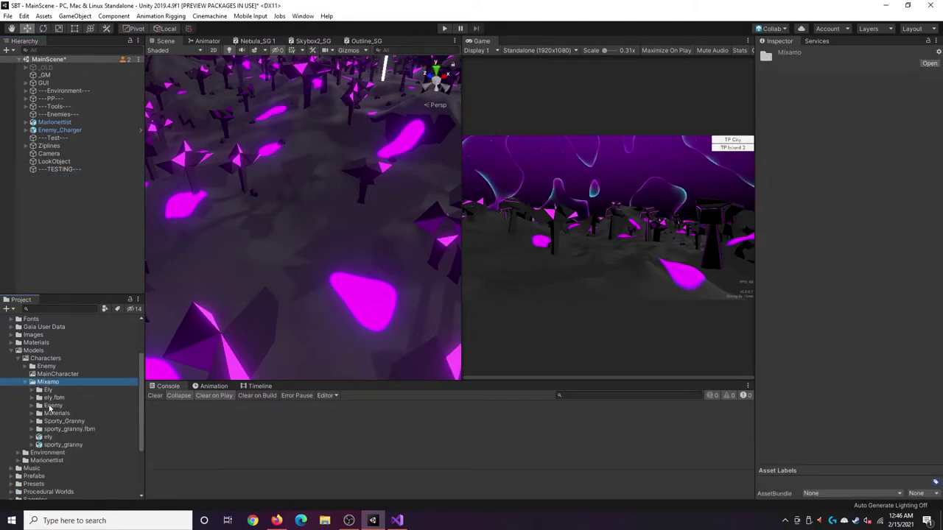
left_click(51, 406)
left_click(50, 445, "shift")
left_click(47, 390, "shift")
key("Delete")
left_click(499, 292)
left_click(11, 351)
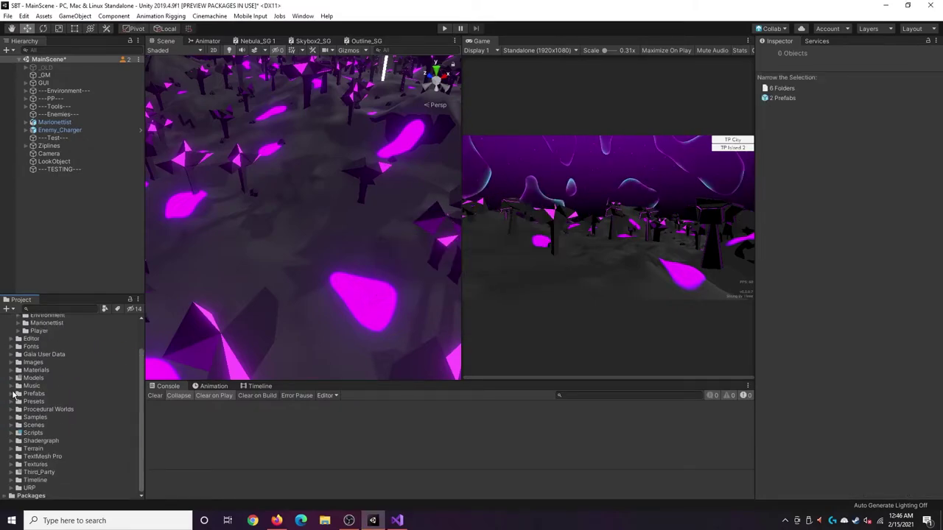
left_click(11, 394)
left_click(11, 395)
left_click(11, 426)
left_click(11, 426)
scroll(11, 377, "up", 2)
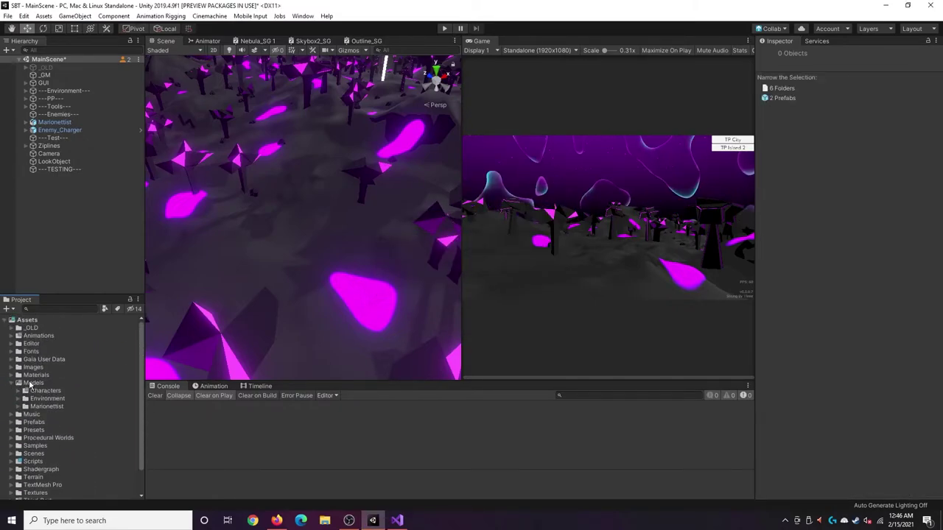
Create a Mixamo folder inside Models and add a subfolder named YBot to it
right_click(35, 382)
left_click(203, 80)
type("Mixamo")
key("Return")
right_click(65, 415)
left_click(227, 81)
type("YBot")
key("Return")
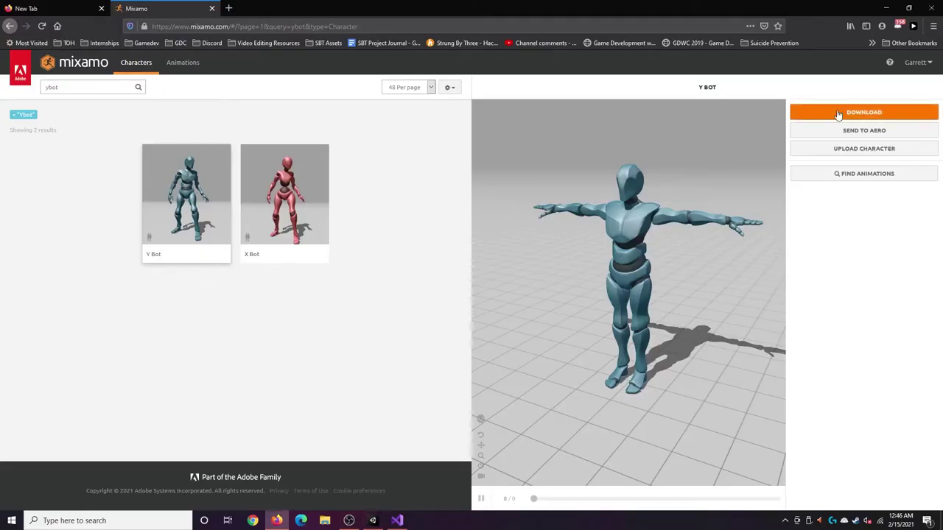
Download the Y Bot character from the Mixamo website and import the ybot FBX file into Unity's YBot folder
left_click(840, 113)
left_click(601, 191)
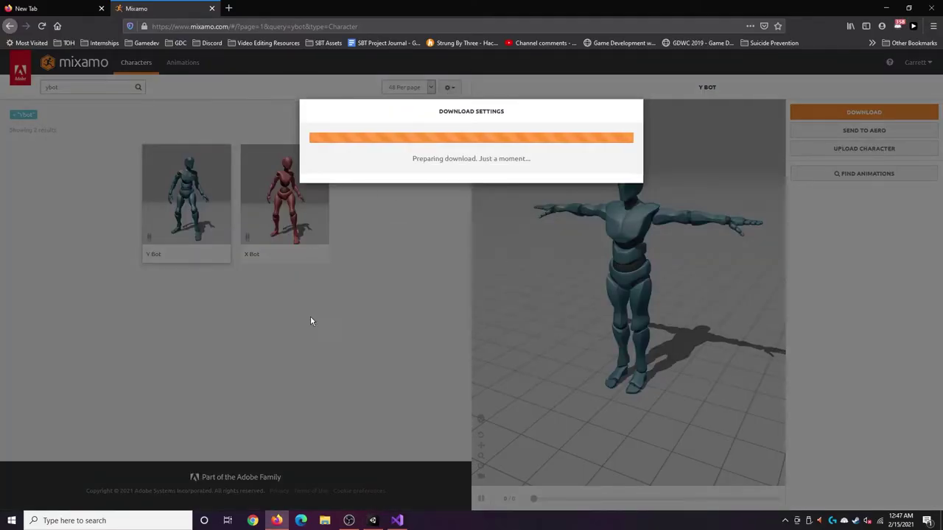
left_click(506, 312)
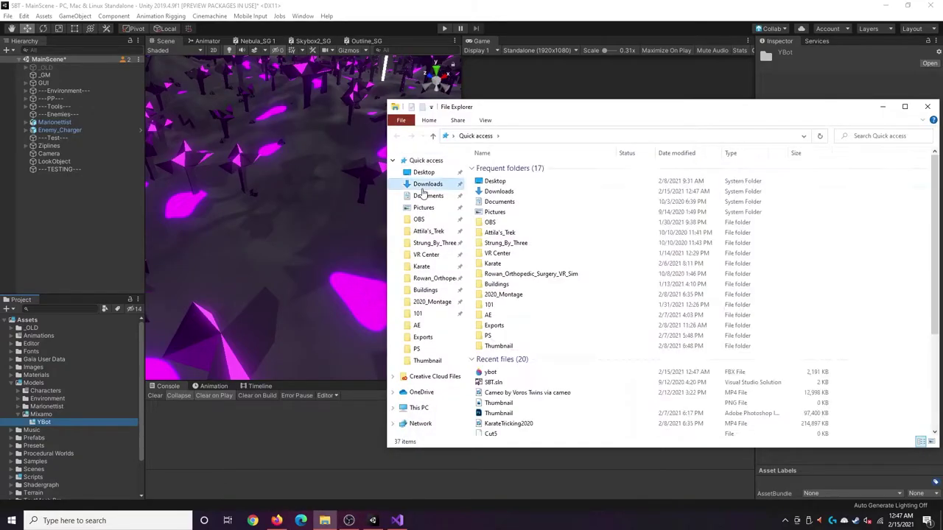
left_click(427, 183)
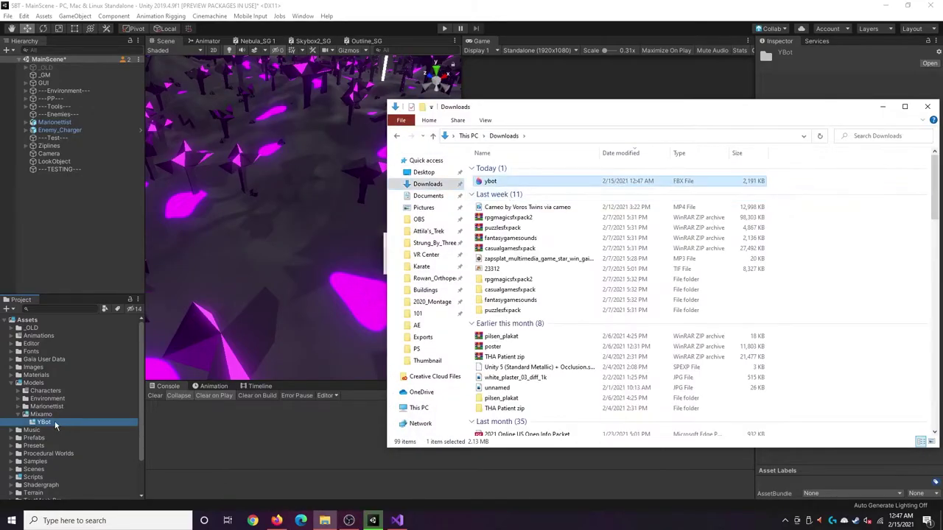
left_click_drag(486, 179, 43, 421)
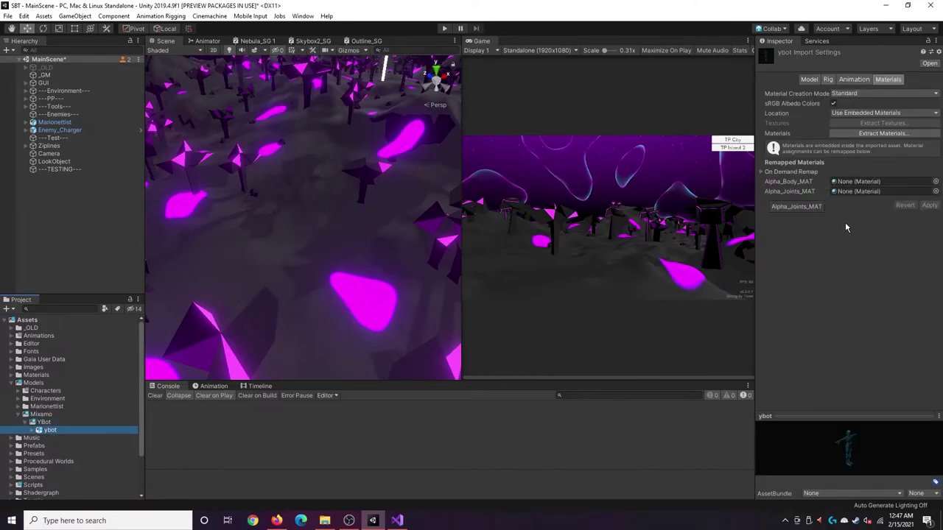
Extract the ybot model's embedded materials into a new Materials folder inside YBot
left_click(906, 134)
type("Materials")
key("Return")
key("Return")
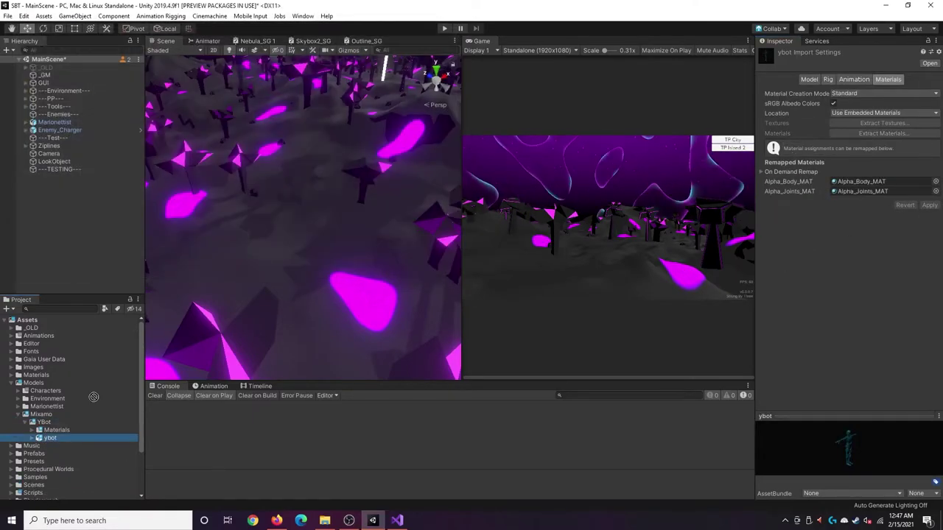